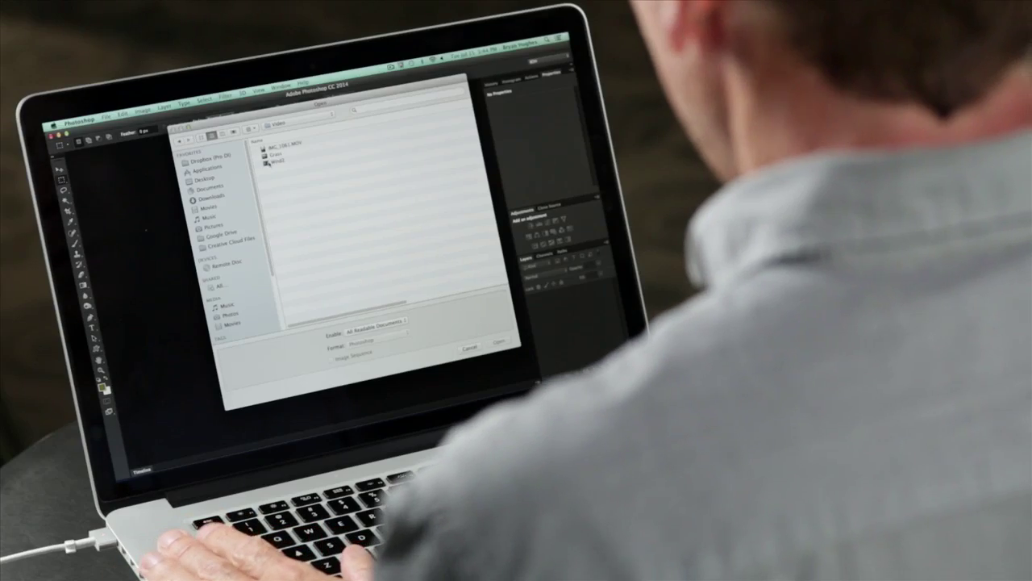
- Open the Wind2 video, play and stop it, then bring up the Open dialog again
{"action": "left_click", "coordinate": [276, 161]}
{"action": "key", "text": "Return"}
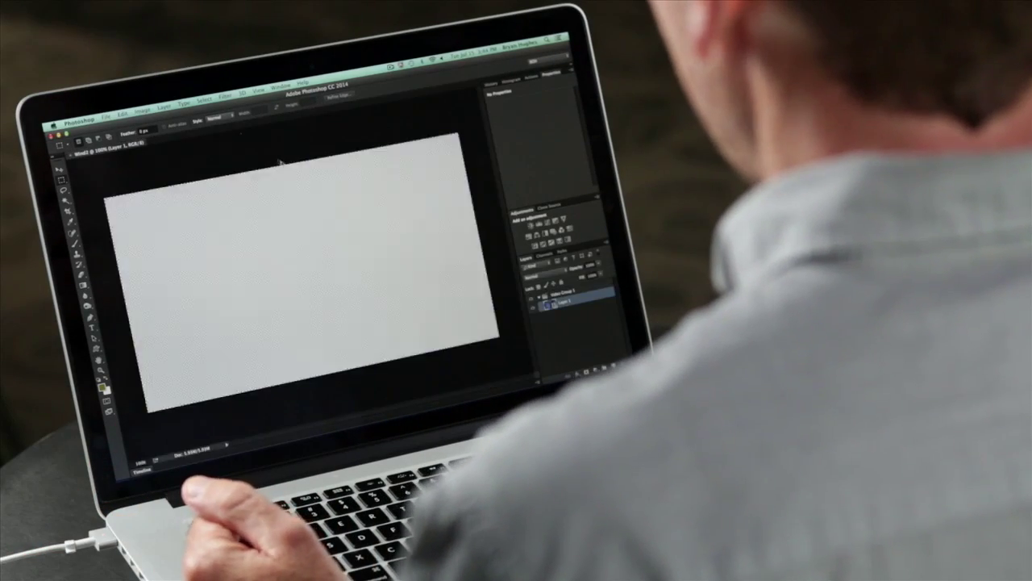
{"action": "key", "text": "space"}
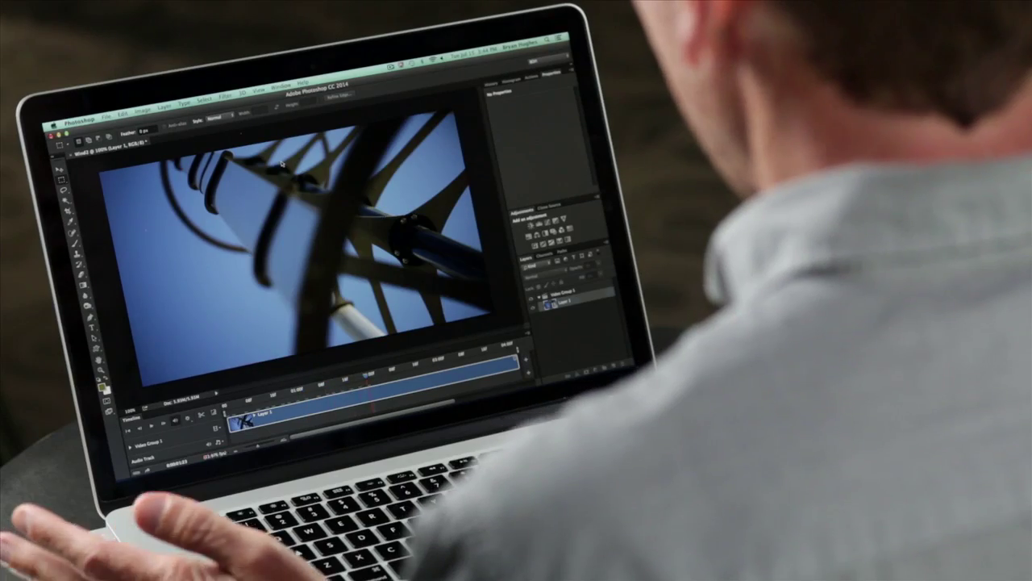
{"action": "key", "text": "space"}
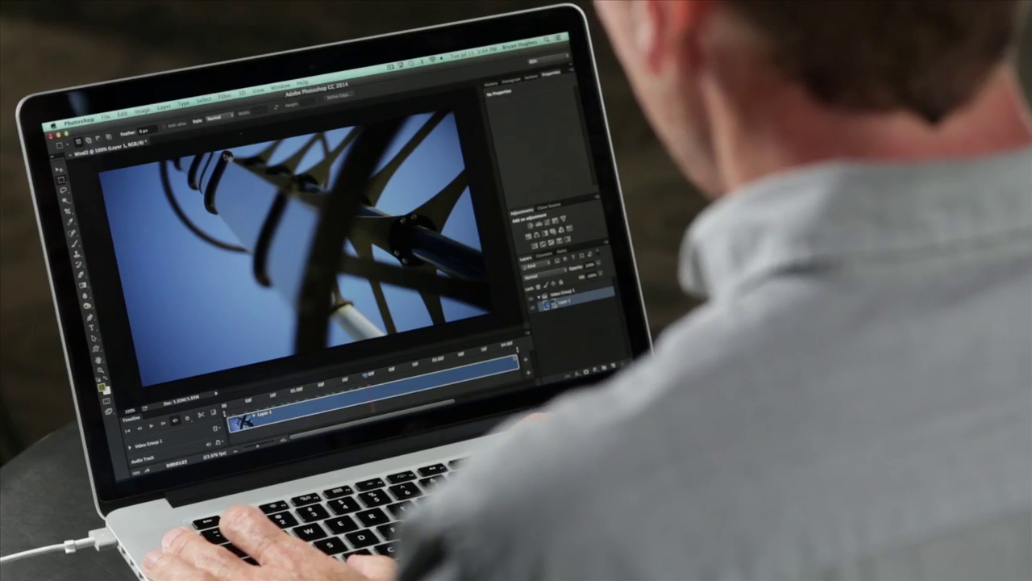
{"action": "key", "text": "super+o"}
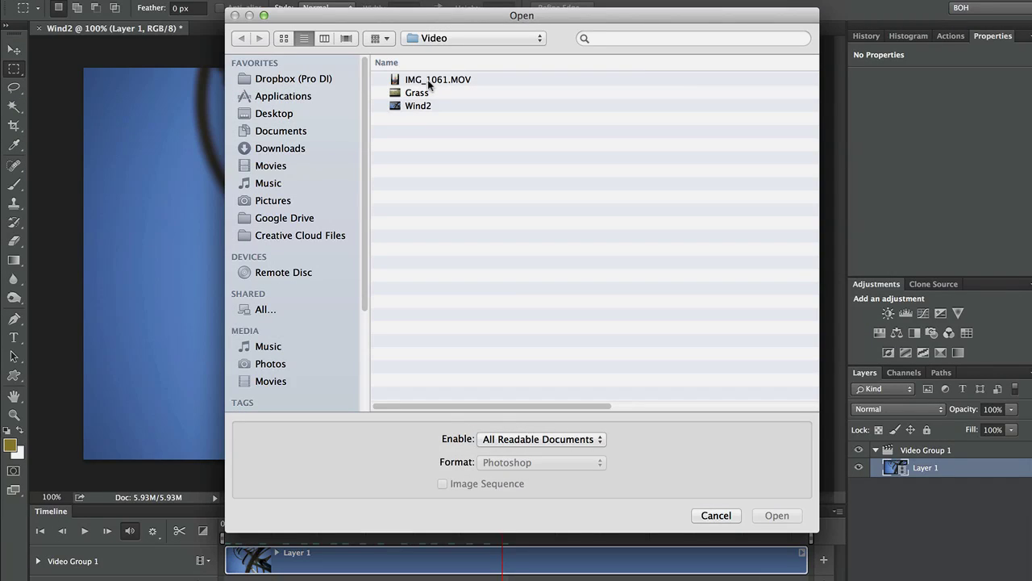
- Open IMG_1061.MOV, play and pause the ukulele clip, and bring up Render Video
{"action": "double_click", "coordinate": [428, 82]}
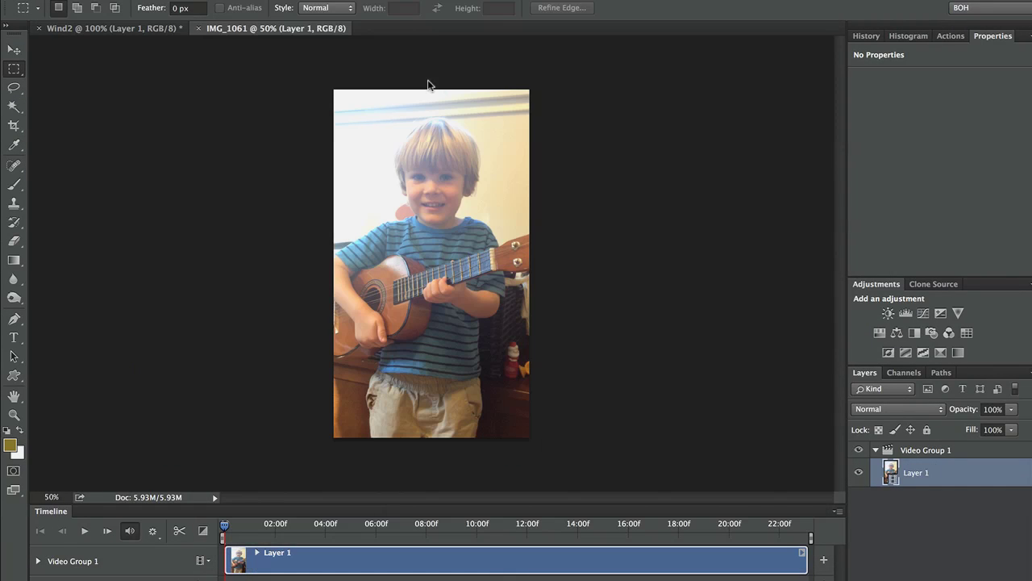
{"action": "key", "text": "space"}
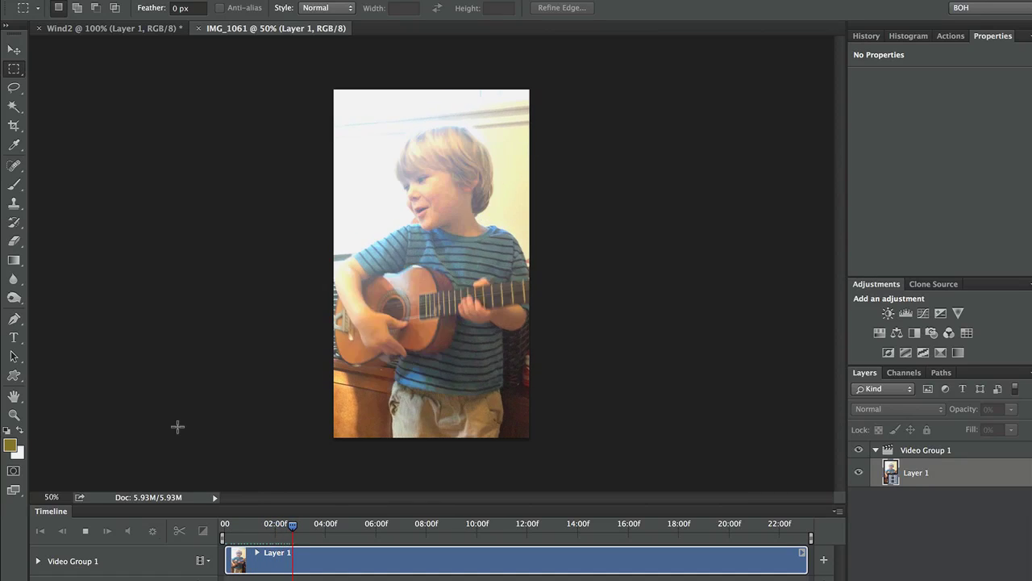
{"action": "key", "text": "space"}
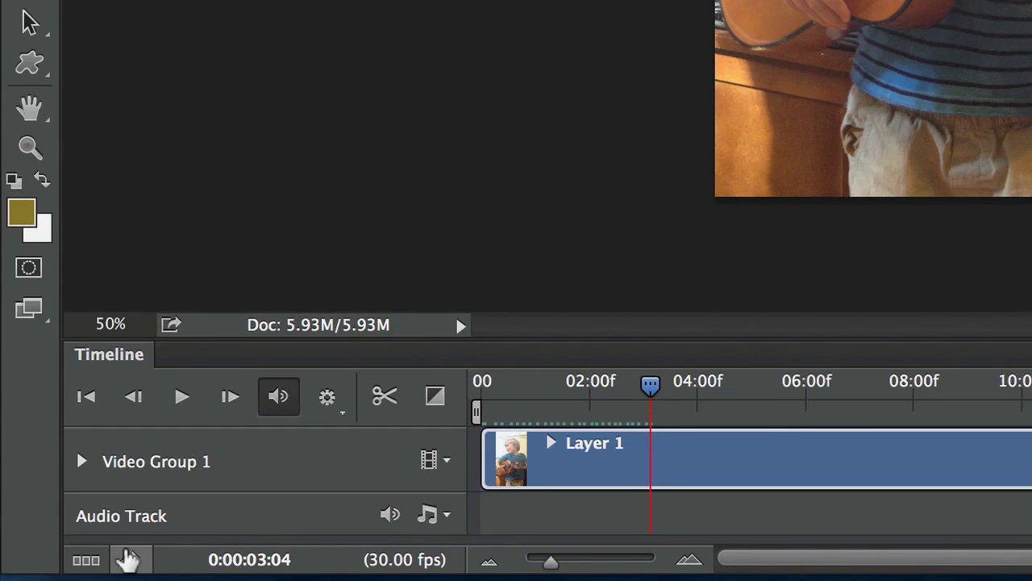
{"action": "left_click", "coordinate": [127, 558]}
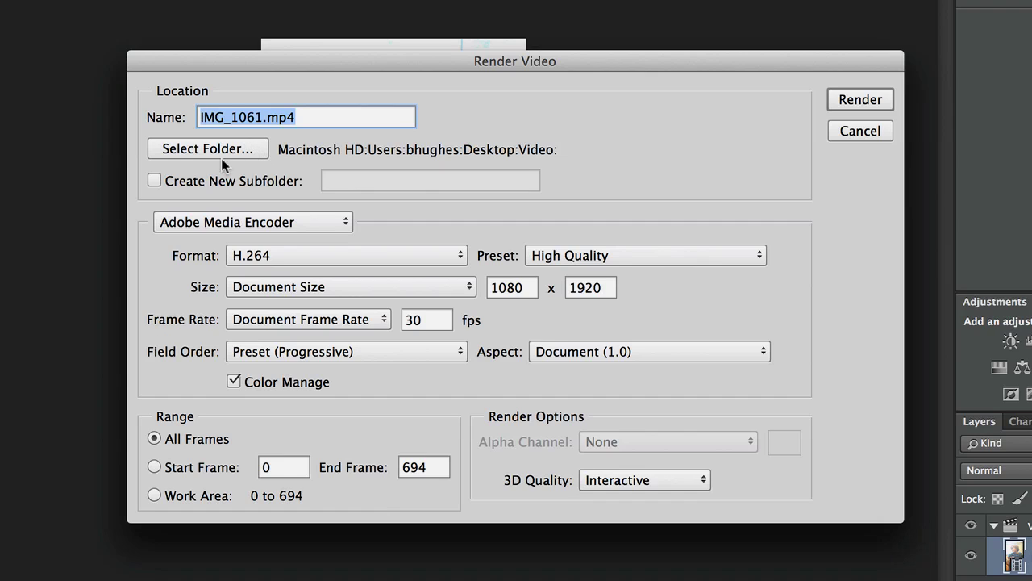
- Choose Photoshop Image Sequence in Photoshop format, then cancel Render Video without rendering
{"action": "left_click", "coordinate": [304, 222]}
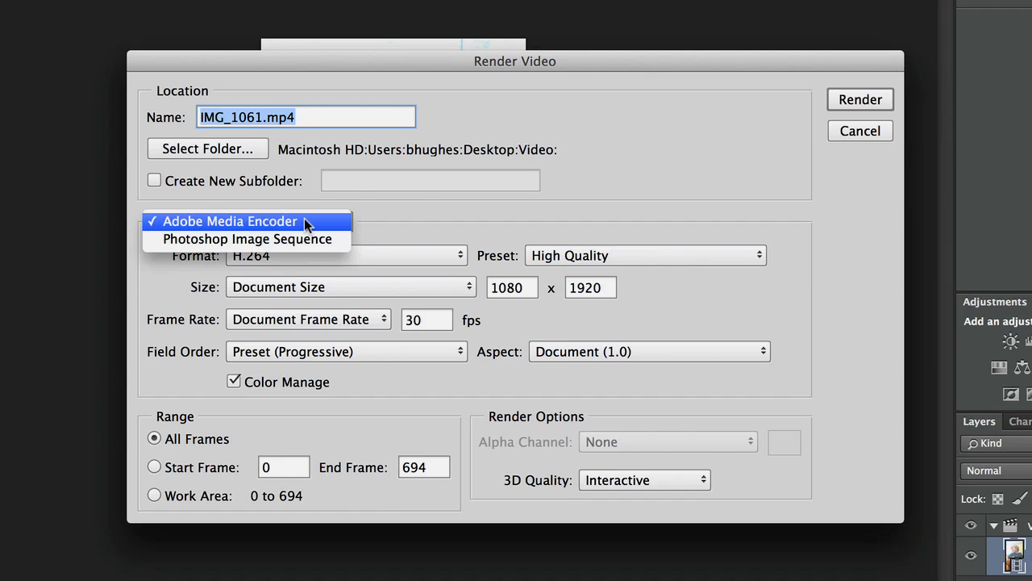
{"action": "left_click", "coordinate": [305, 239]}
{"action": "left_click", "coordinate": [294, 255]}
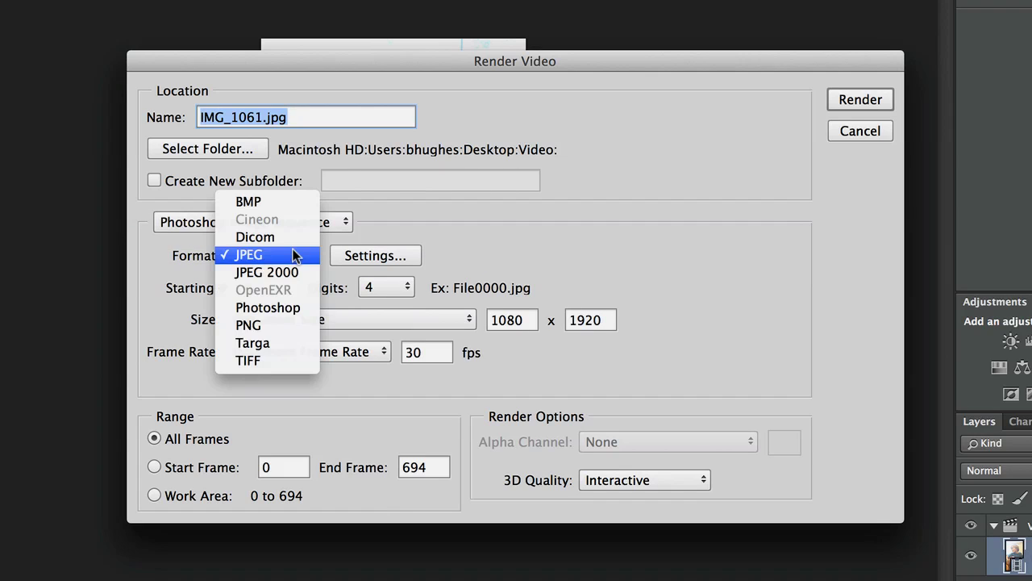
{"action": "left_click", "coordinate": [285, 313]}
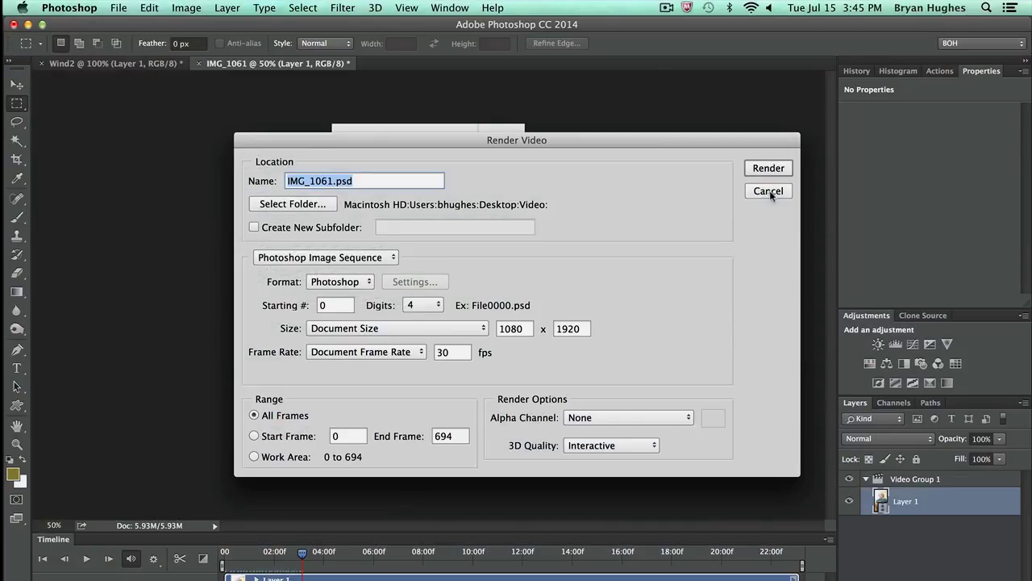
{"action": "left_click", "coordinate": [769, 192]}
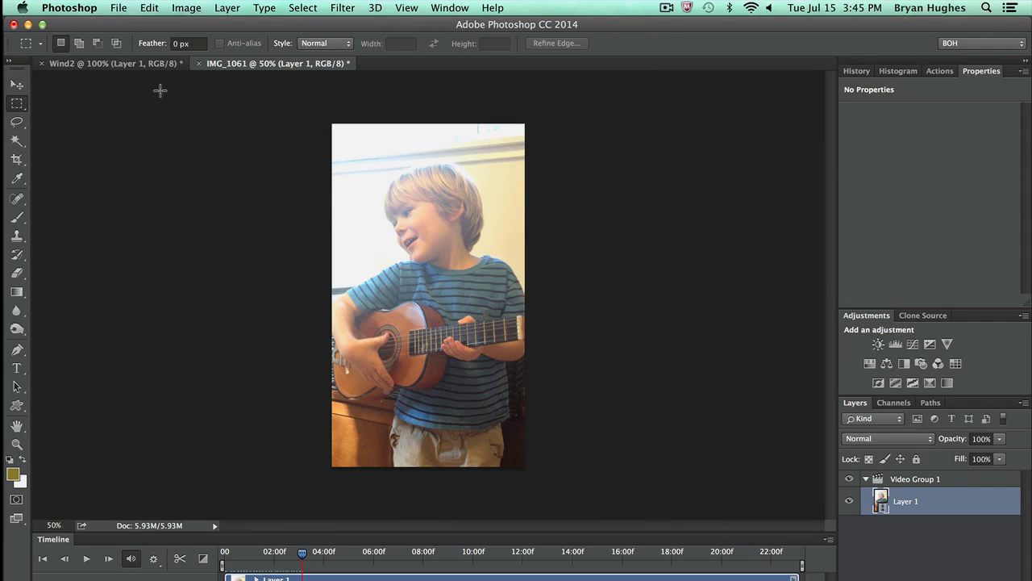
- Choose File > Import > Video Frames to Layers and select the Grass video
{"action": "left_click", "coordinate": [113, 7]}
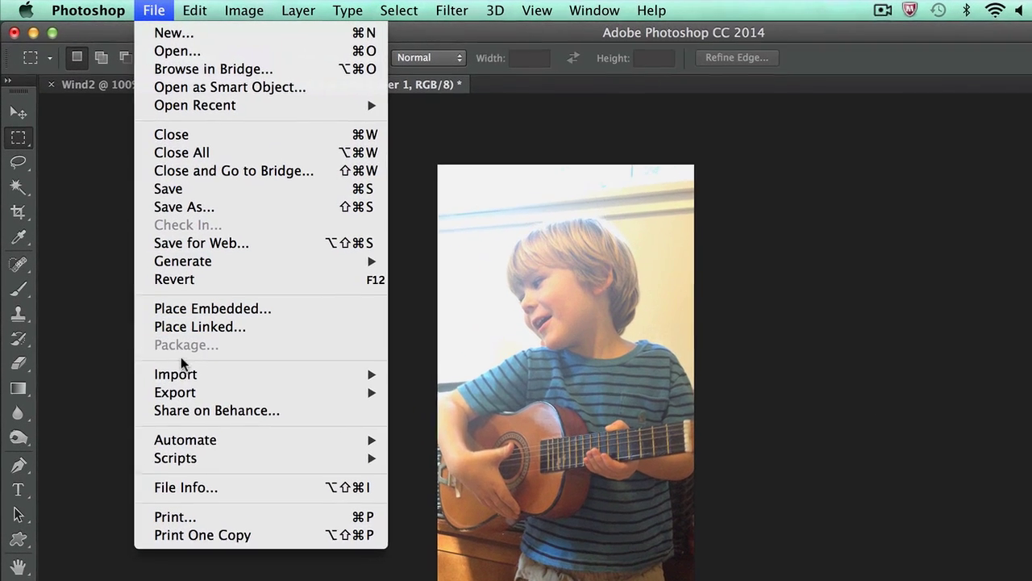
{"action": "mouse_move", "coordinate": [182, 373]}
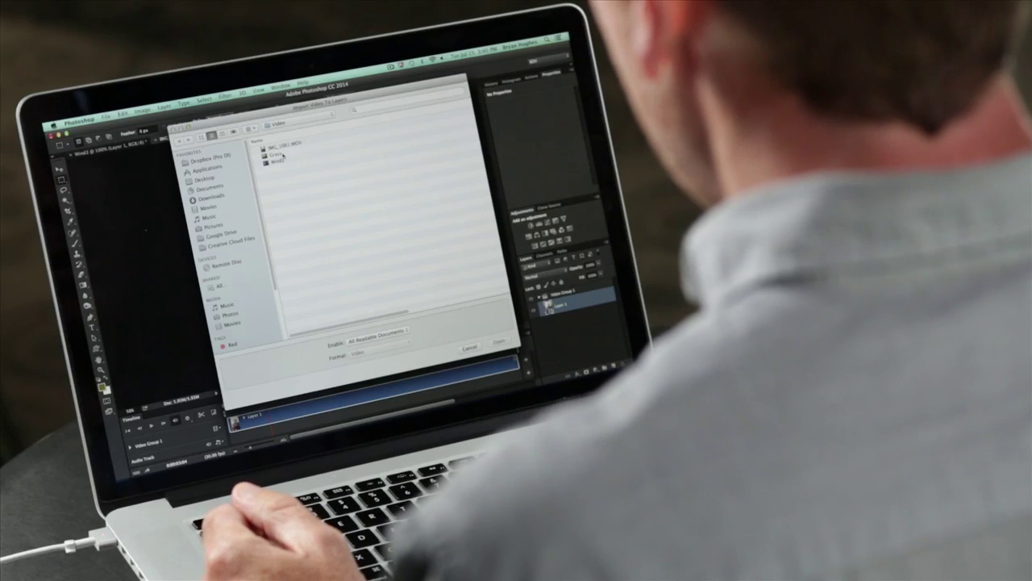
{"action": "left_click", "coordinate": [456, 99]}
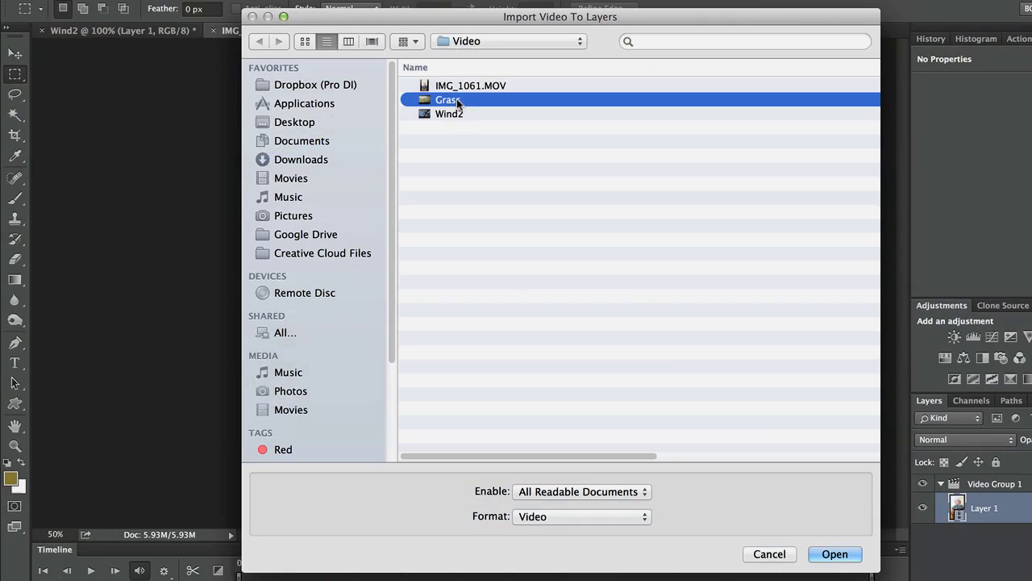
- Import a short range from the start of the Grass clip as seven frame layers
{"action": "left_click", "coordinate": [830, 554]}
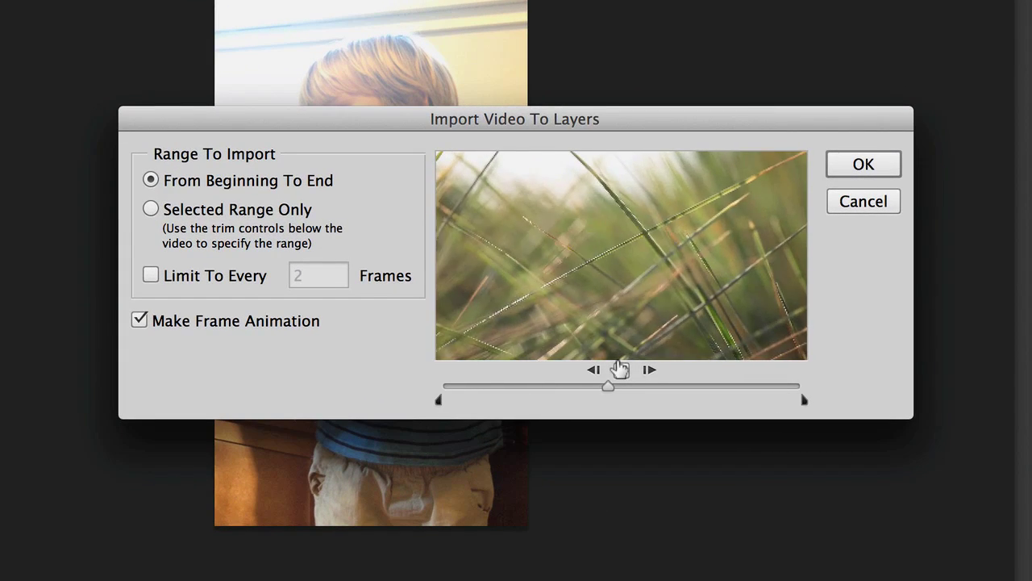
{"action": "left_click", "coordinate": [620, 369]}
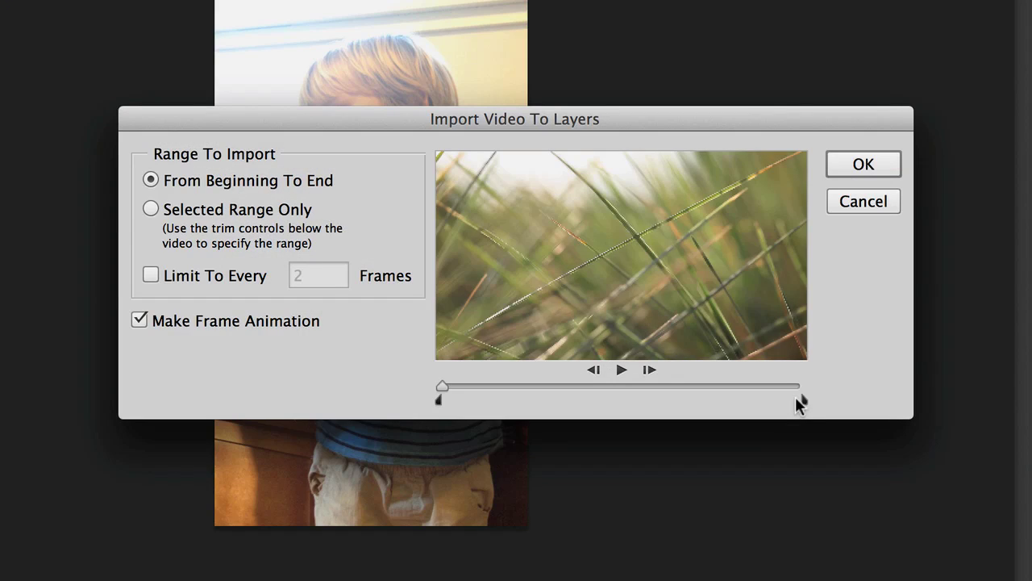
{"action": "left_click_drag", "start_coordinate": [802, 405], "coordinate": [489, 394]}
{"action": "left_click", "coordinate": [858, 165]}
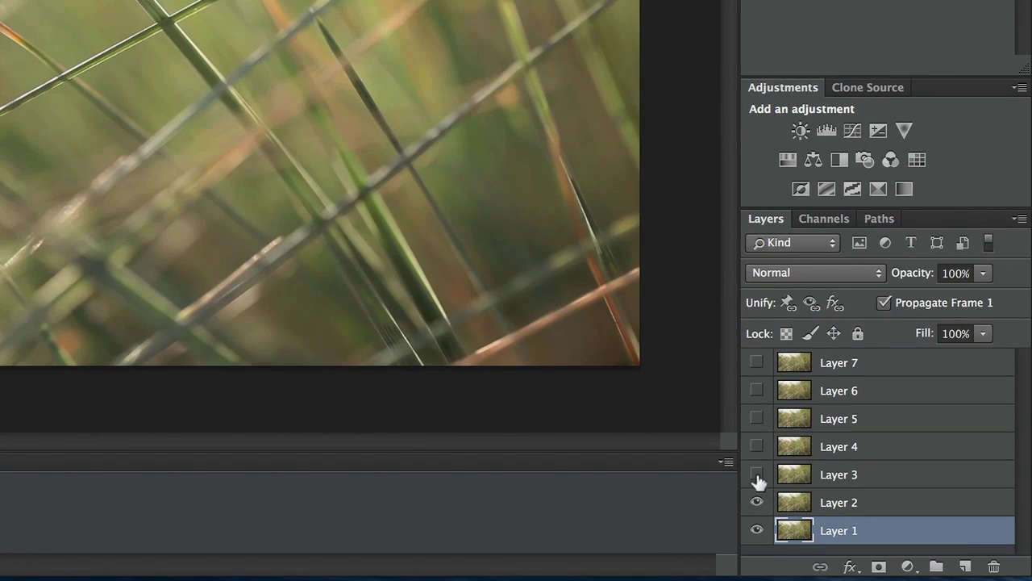
- Make hidden Layers 3–7 visible and select all seven frame layers together
{"action": "left_click", "coordinate": [756, 446]}
{"action": "left_click", "coordinate": [756, 419]}
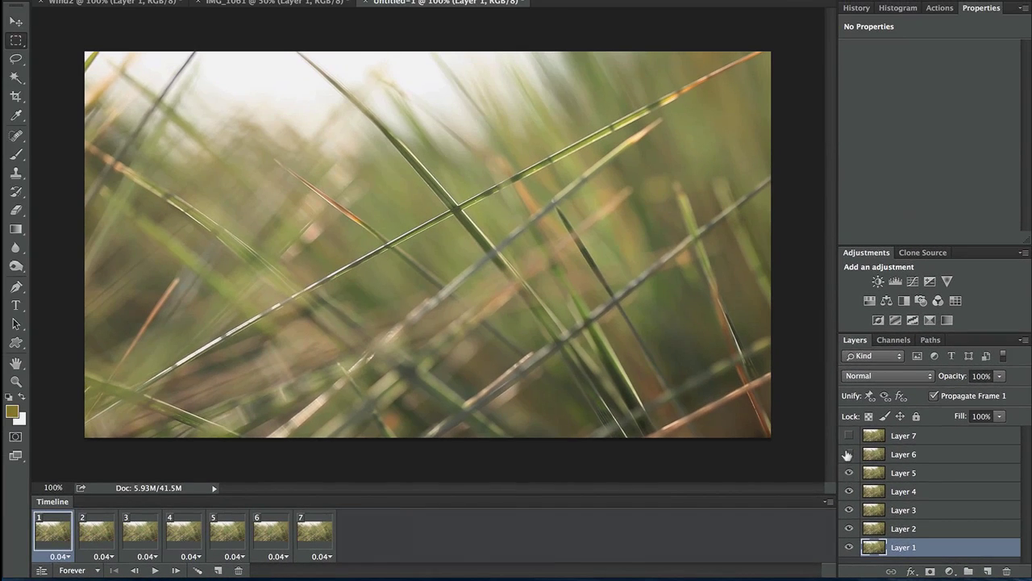
{"action": "left_click", "coordinate": [848, 454]}
{"action": "left_click", "coordinate": [847, 435]}
{"action": "left_click", "coordinate": [904, 436], "text": "shift"}
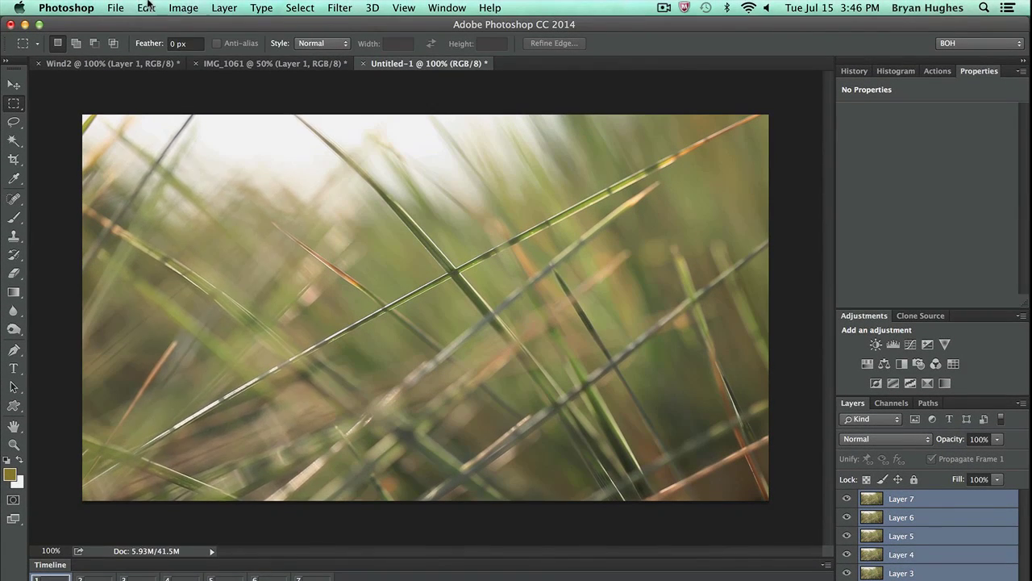
{"action": "left_click", "coordinate": [146, 7]}
- Auto-align the seven selected grass layers using Auto projection
{"action": "left_click", "coordinate": [190, 325]}
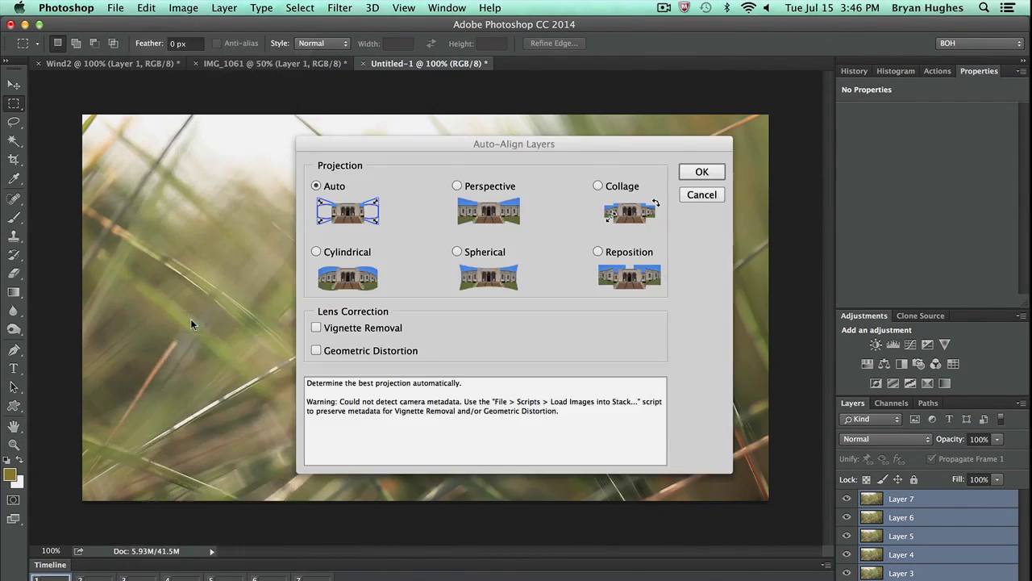
{"action": "left_click", "coordinate": [698, 171]}
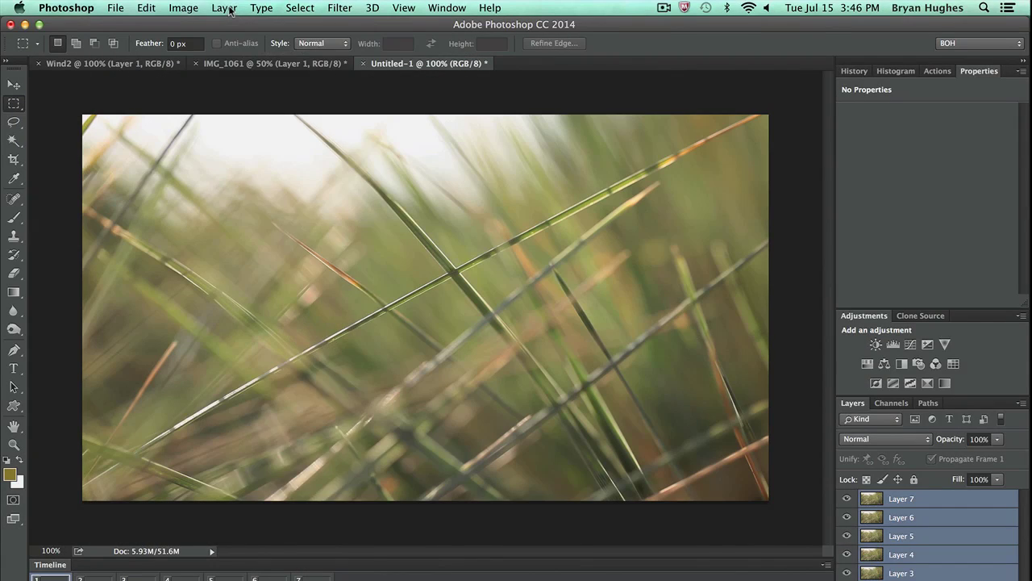
{"action": "left_click", "coordinate": [226, 8]}
- Convert the selected frames into one smart object and apply the Median stack mode
{"action": "mouse_move", "coordinate": [274, 234]}
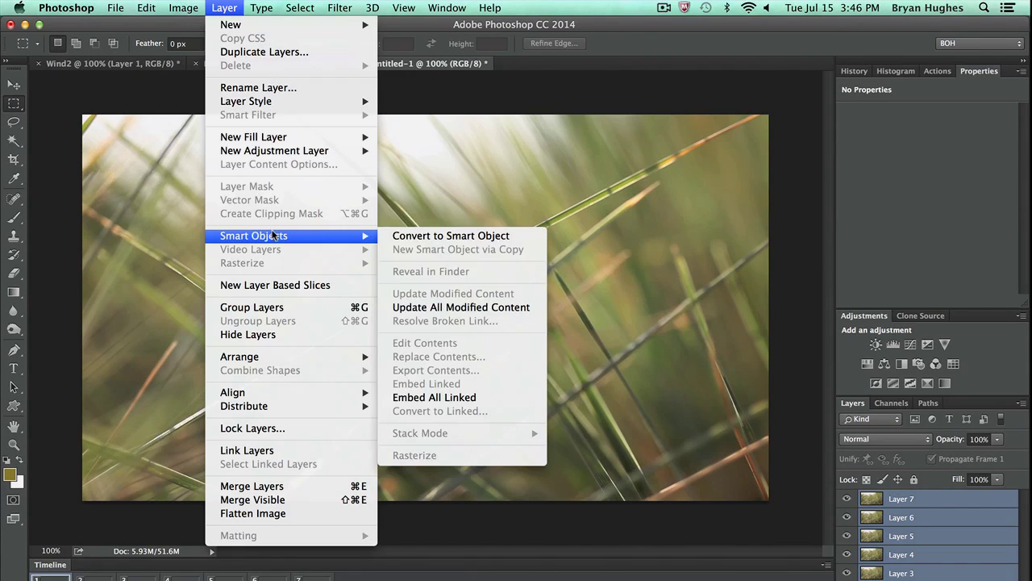
{"action": "left_click", "coordinate": [396, 237]}
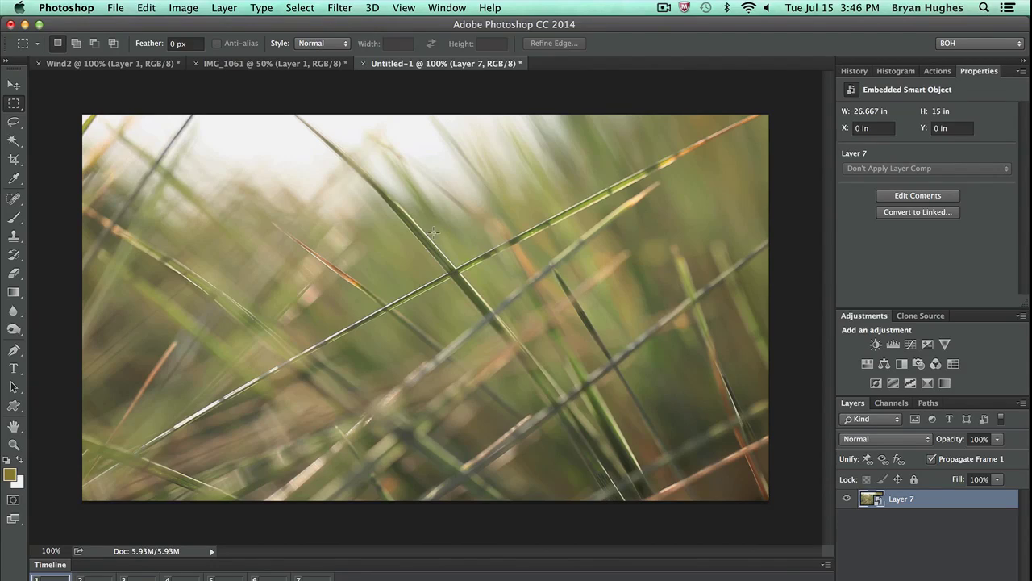
{"action": "left_click", "coordinate": [216, 9]}
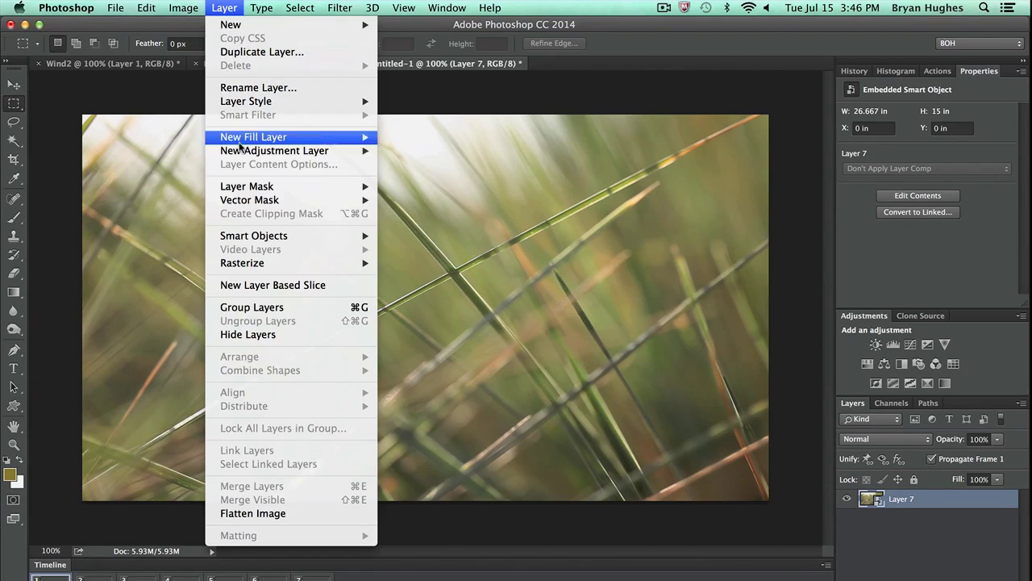
{"action": "mouse_move", "coordinate": [266, 235]}
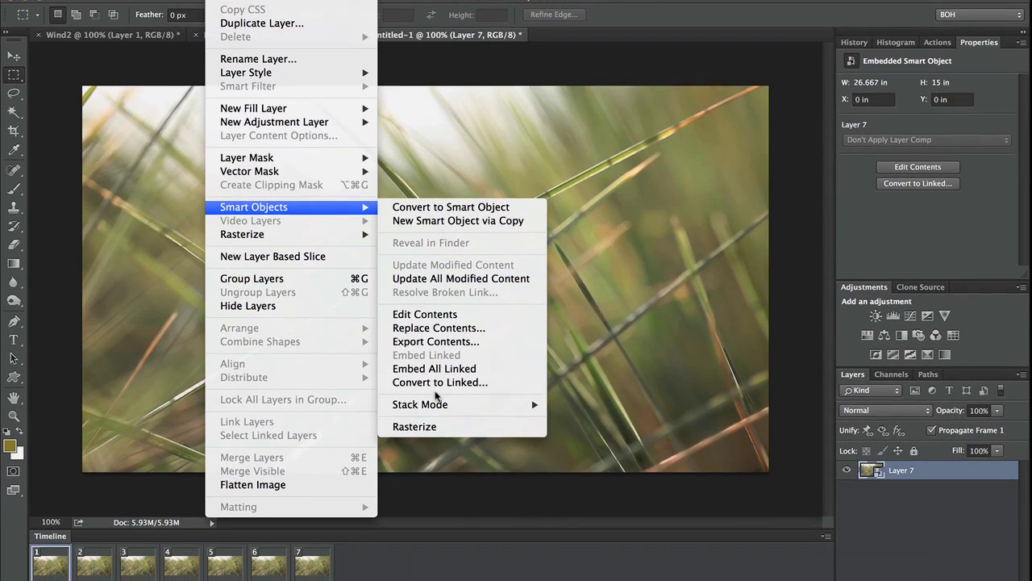
{"action": "mouse_move", "coordinate": [436, 435]}
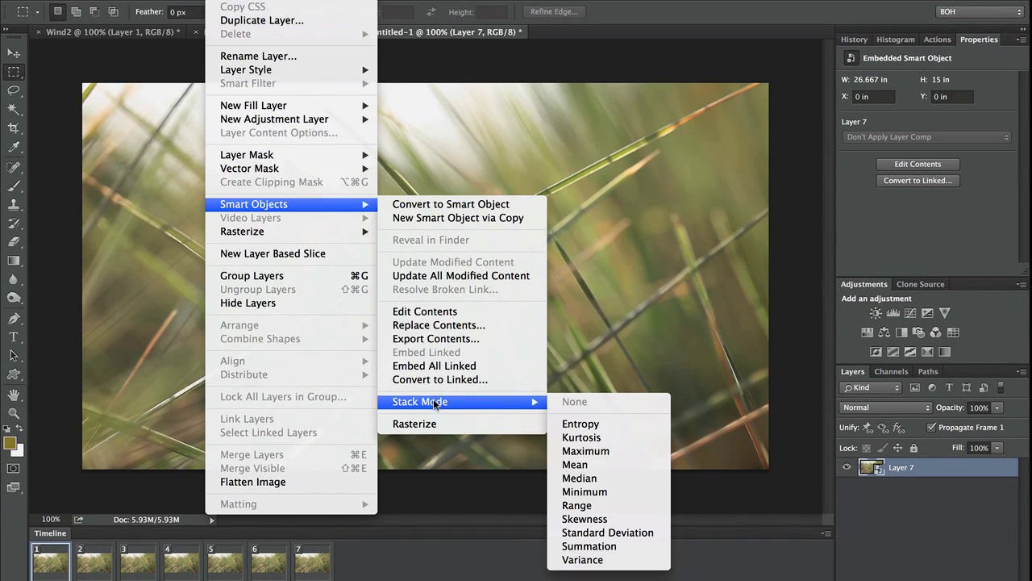
{"action": "left_click", "coordinate": [621, 479]}
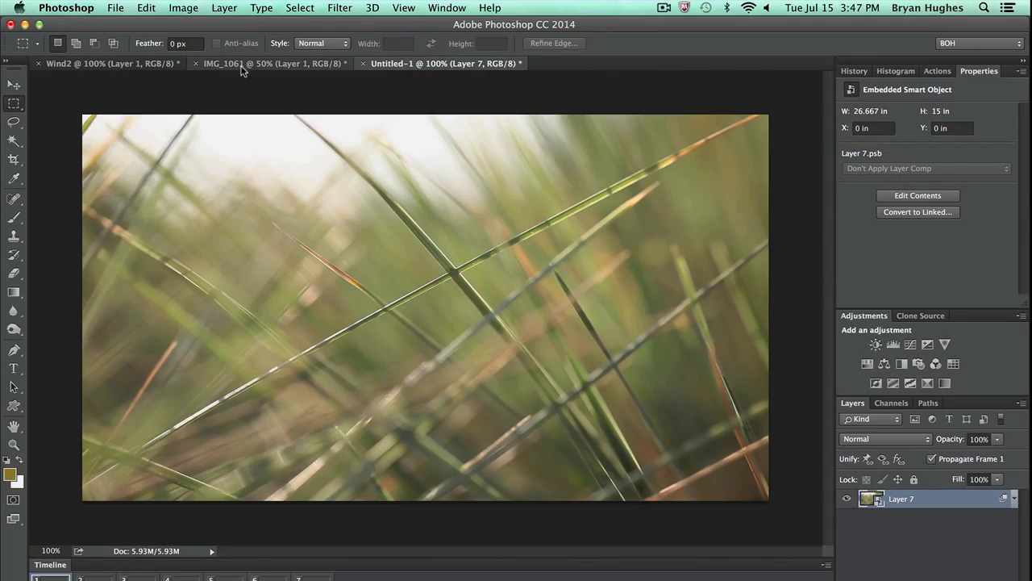
- In Image Size, enlarge to 400% (7680 × 4320 px) with Preserve Details (enlargement) resampling
{"action": "left_click", "coordinate": [183, 8]}
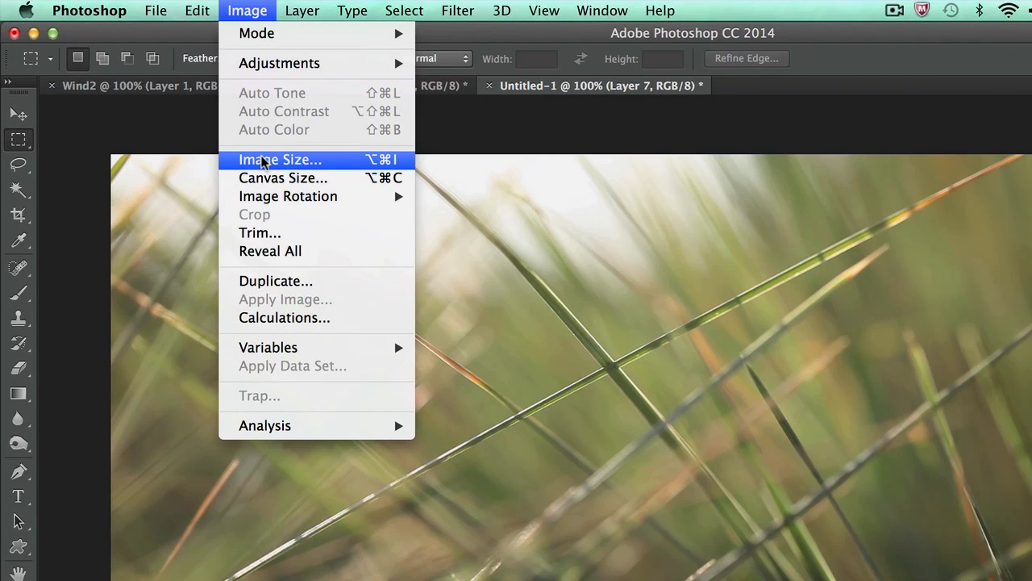
{"action": "left_click", "coordinate": [262, 160]}
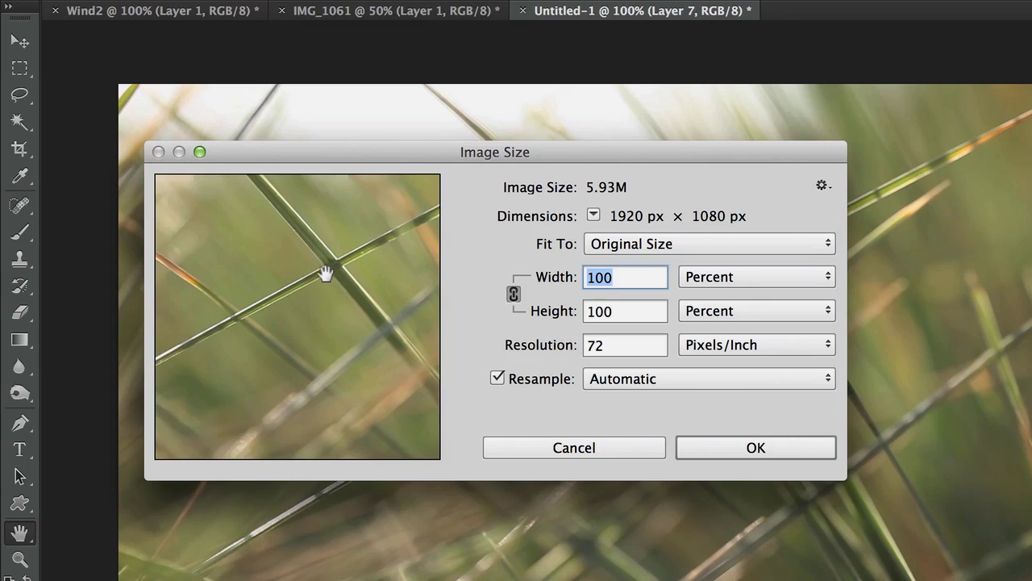
{"action": "left_click_drag", "start_coordinate": [325, 275], "coordinate": [291, 300]}
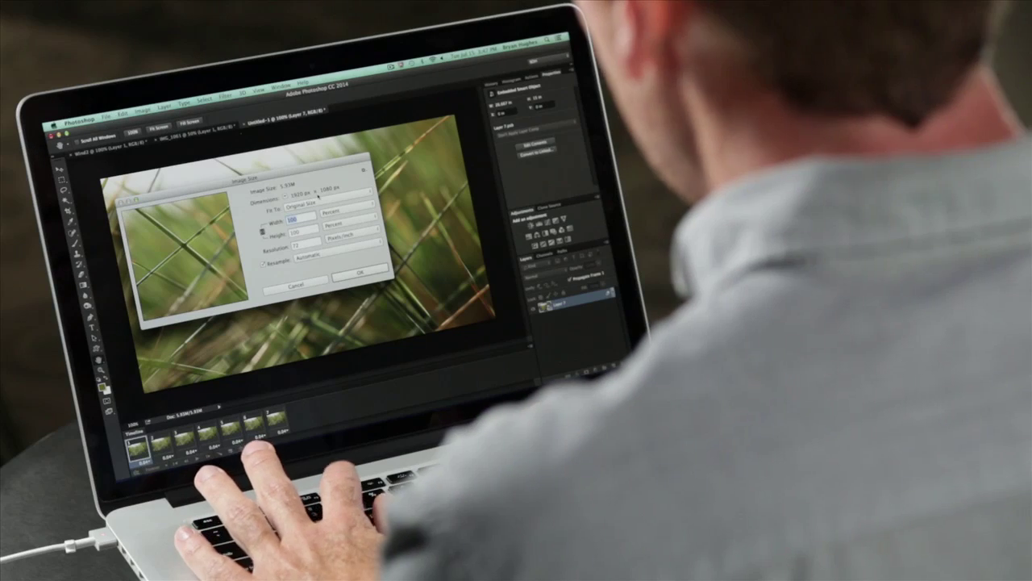
{"action": "type", "text": "400"}
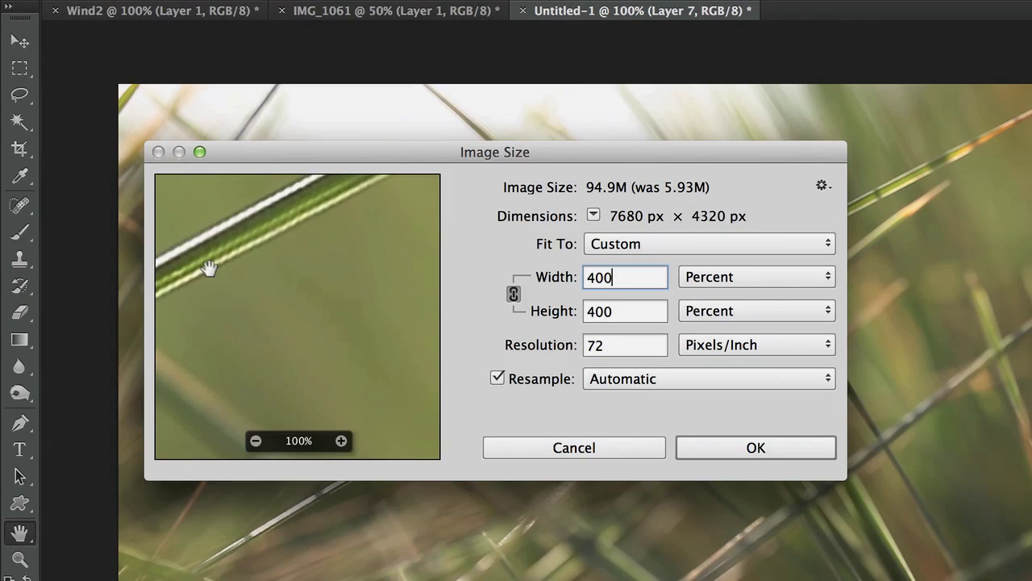
{"action": "left_click_drag", "start_coordinate": [209, 269], "coordinate": [298, 346]}
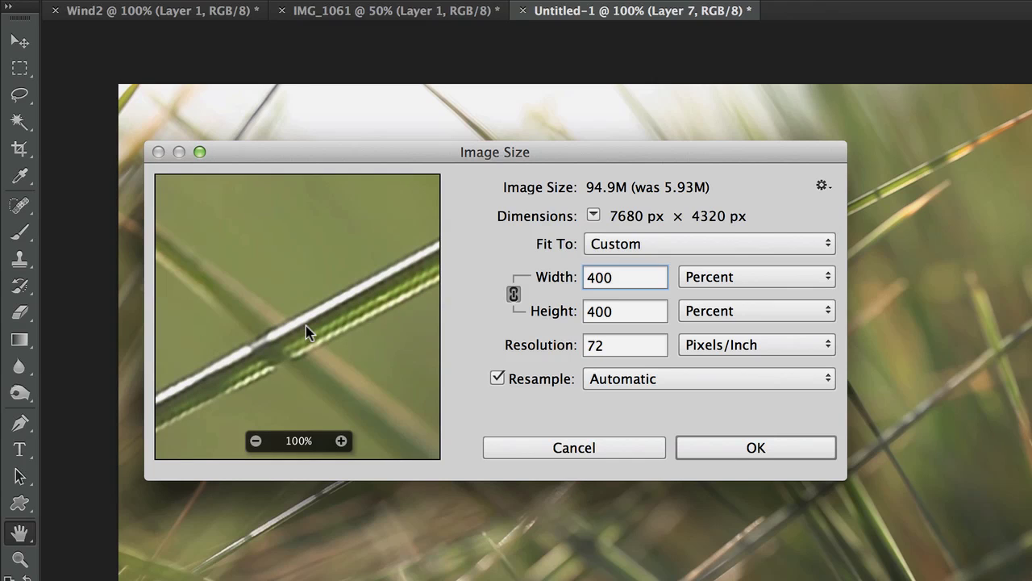
{"action": "left_click", "coordinate": [627, 380]}
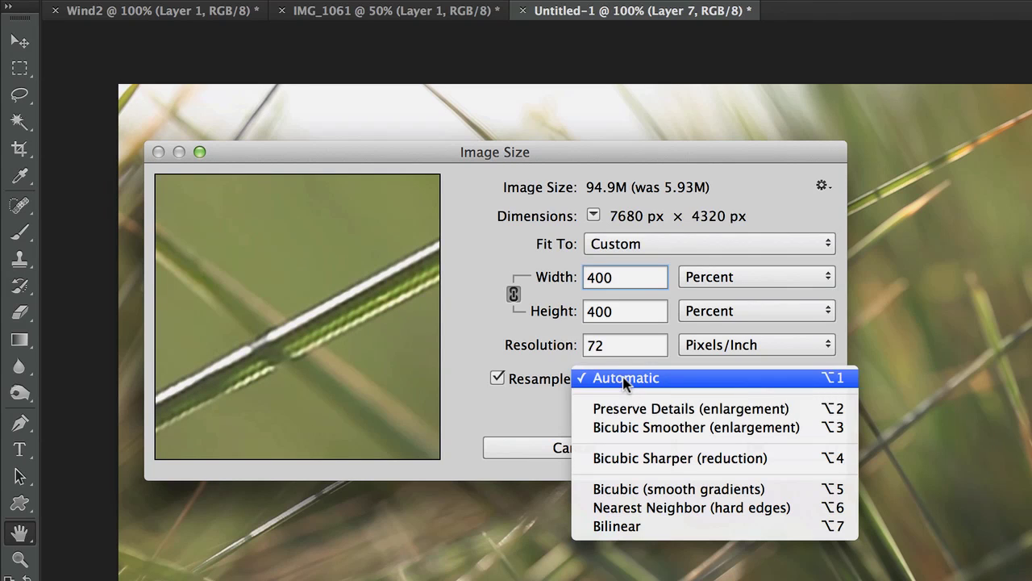
{"action": "left_click", "coordinate": [628, 410]}
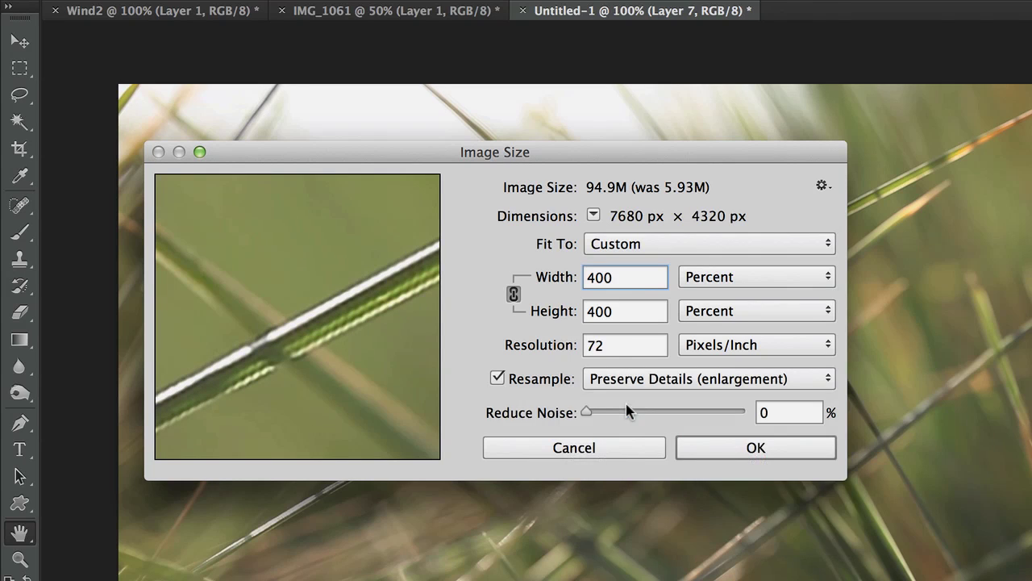